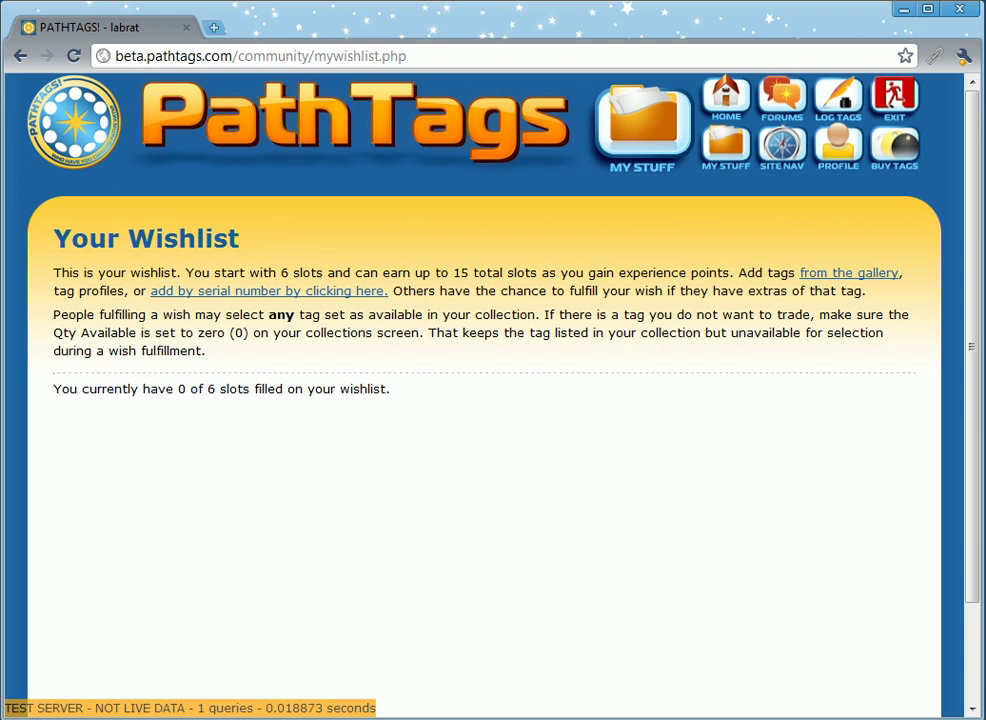
Step: Bring up My Wishlist, showing 0 of 6 wishlist slots filled
mouse_move(833, 134)
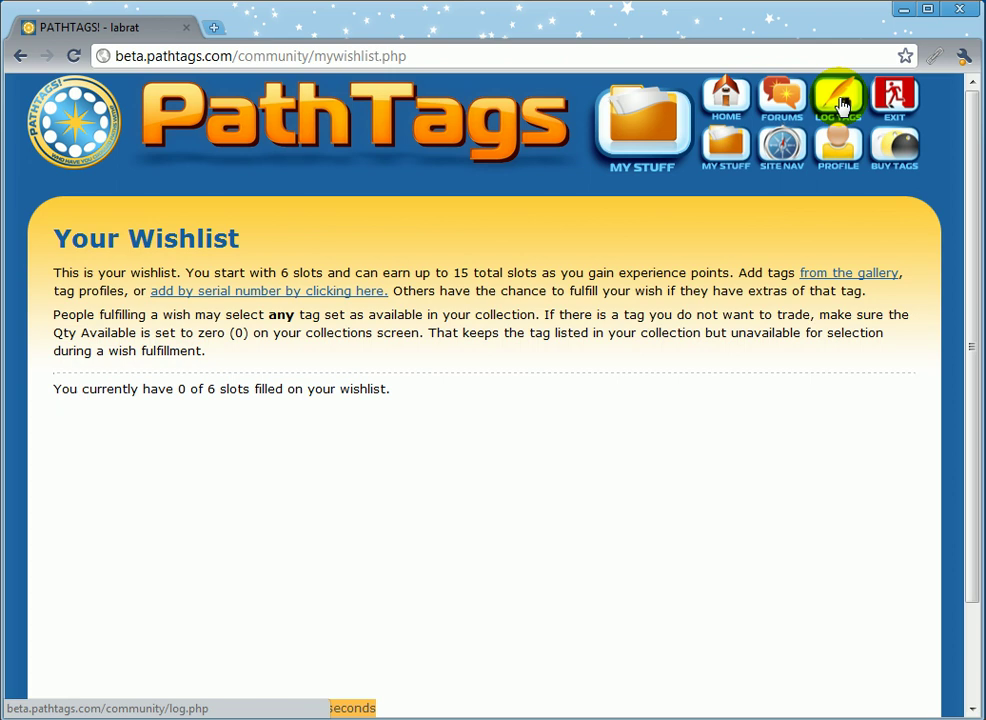
Step: Log a tag by its serial number with a quantity of 5
left_click(841, 104)
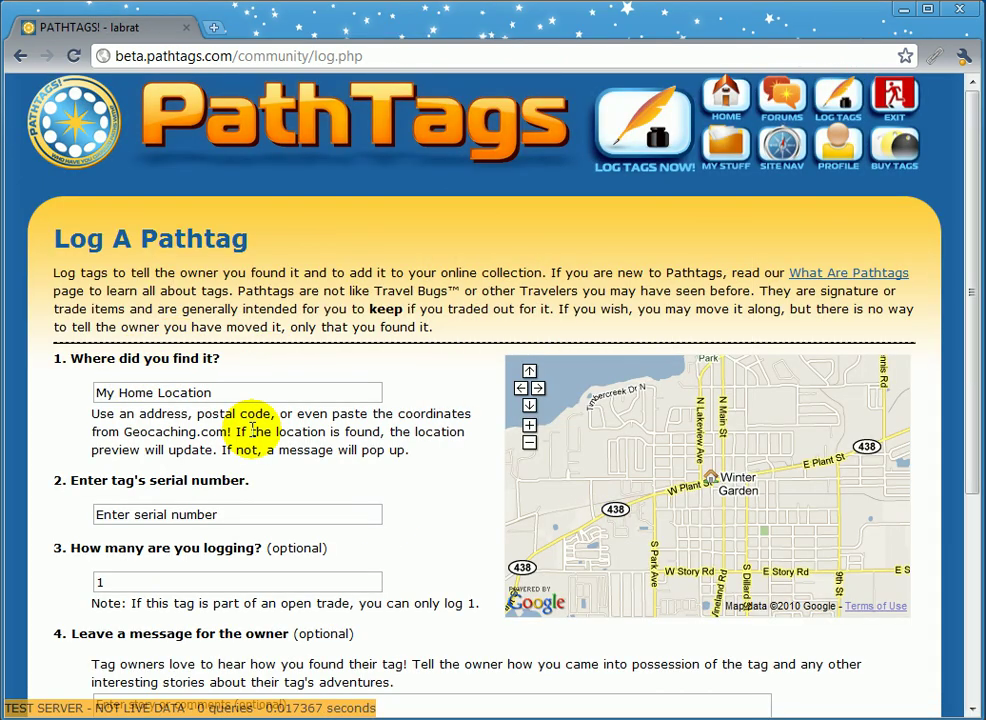
left_click(242, 513)
type("?????")
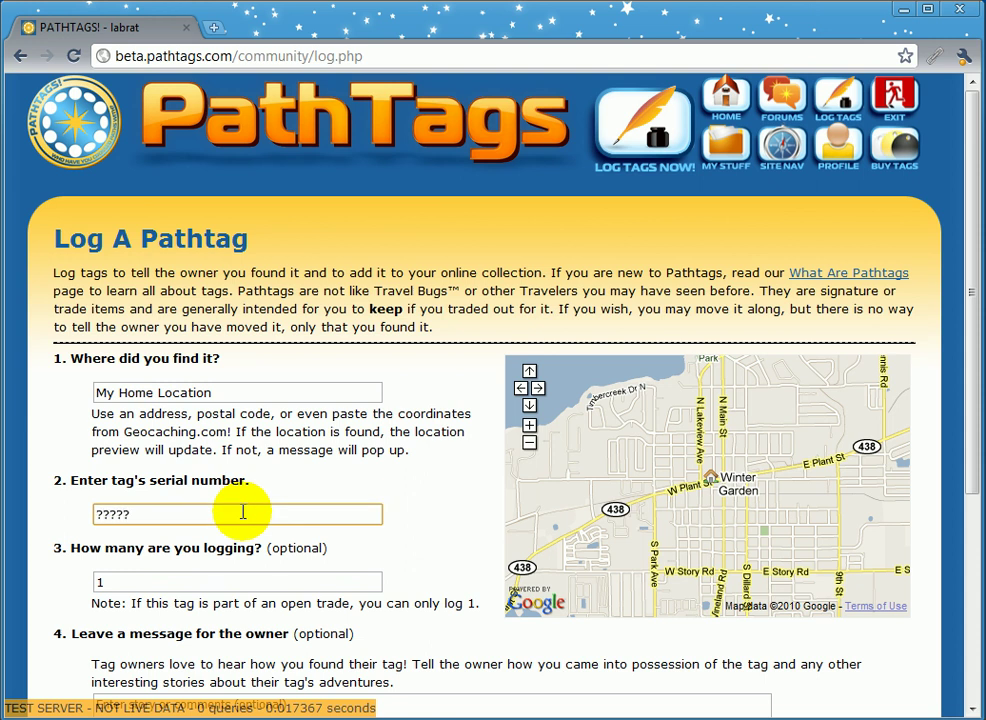
left_click(235, 579)
double_click(192, 580)
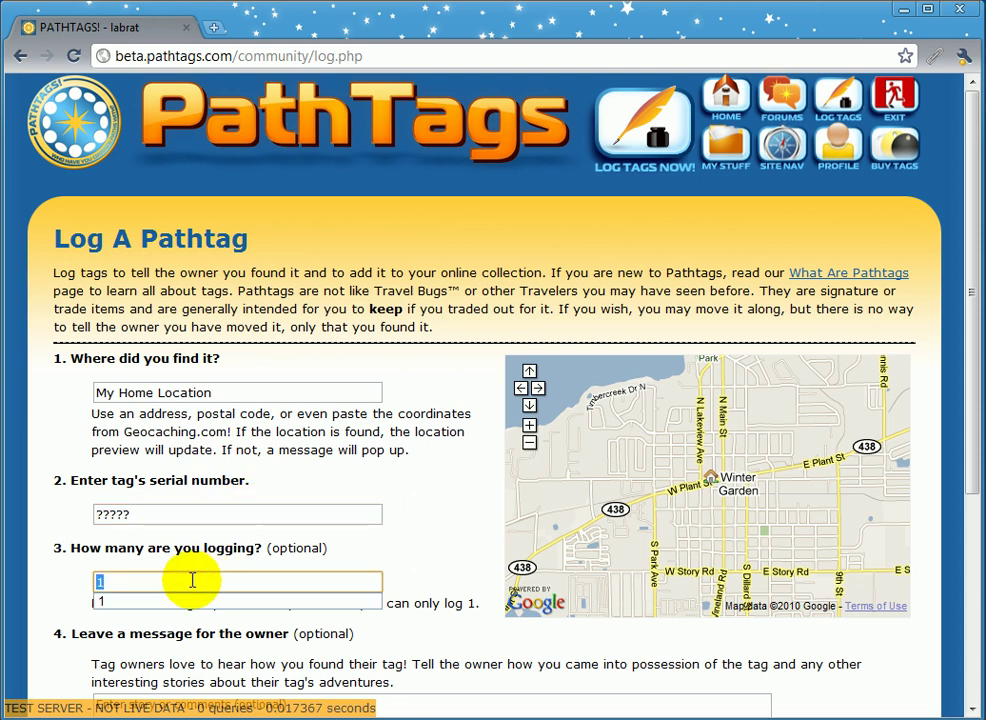
type("5")
left_click(437, 550)
scroll(437, 550, "down", 3)
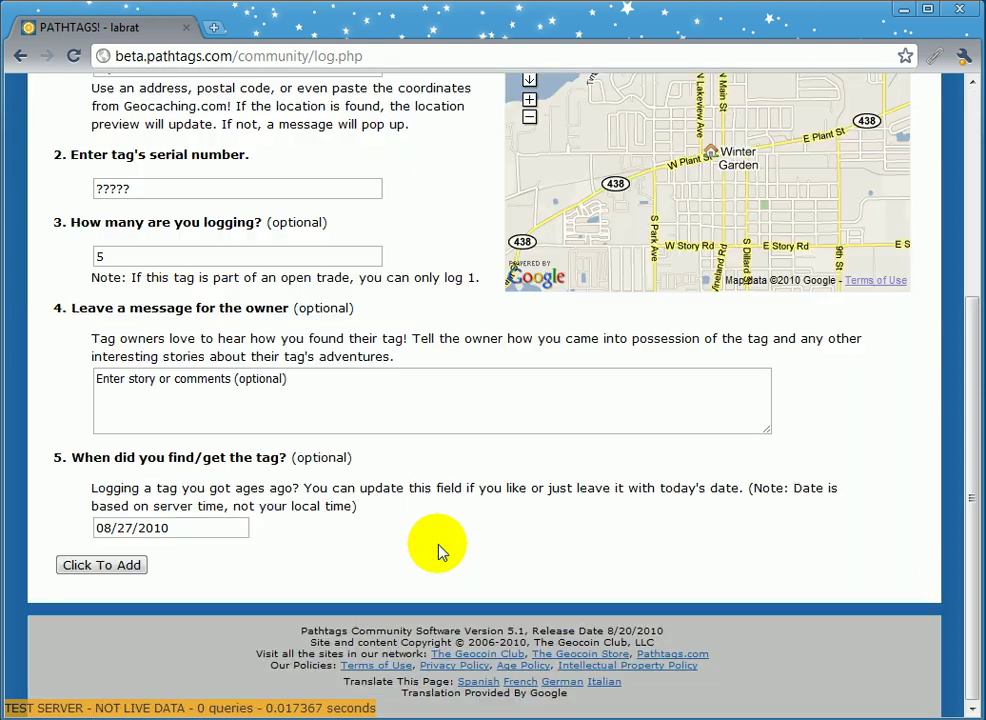
left_click(104, 565)
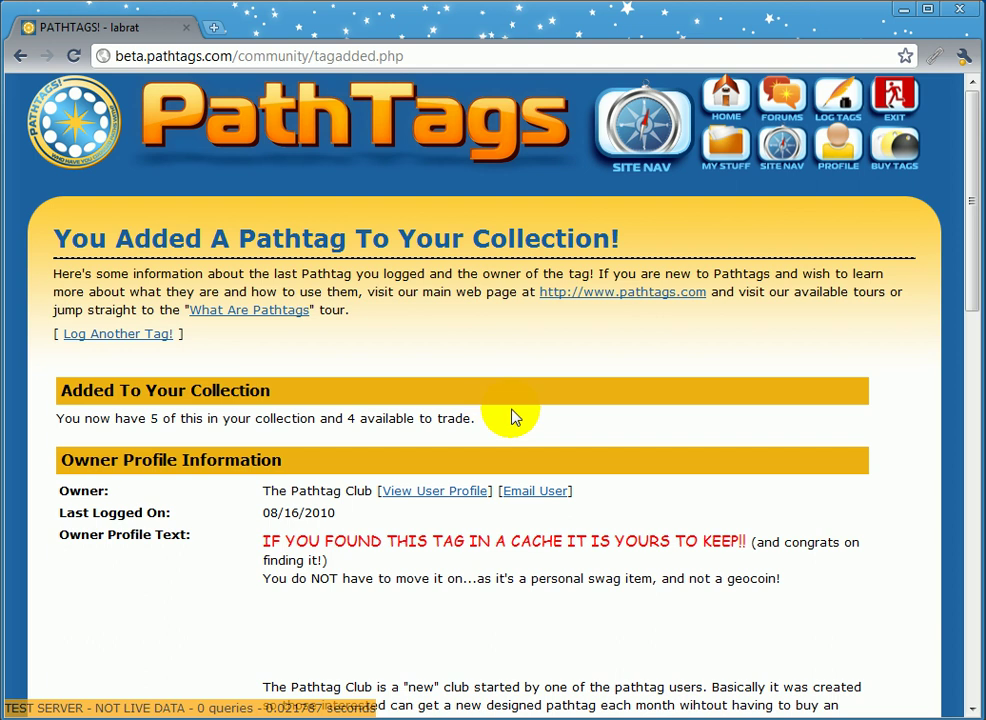
Step: Open the Tag Gallery and set its View filter to For Wishlist
mouse_move(773, 170)
left_click(722, 205)
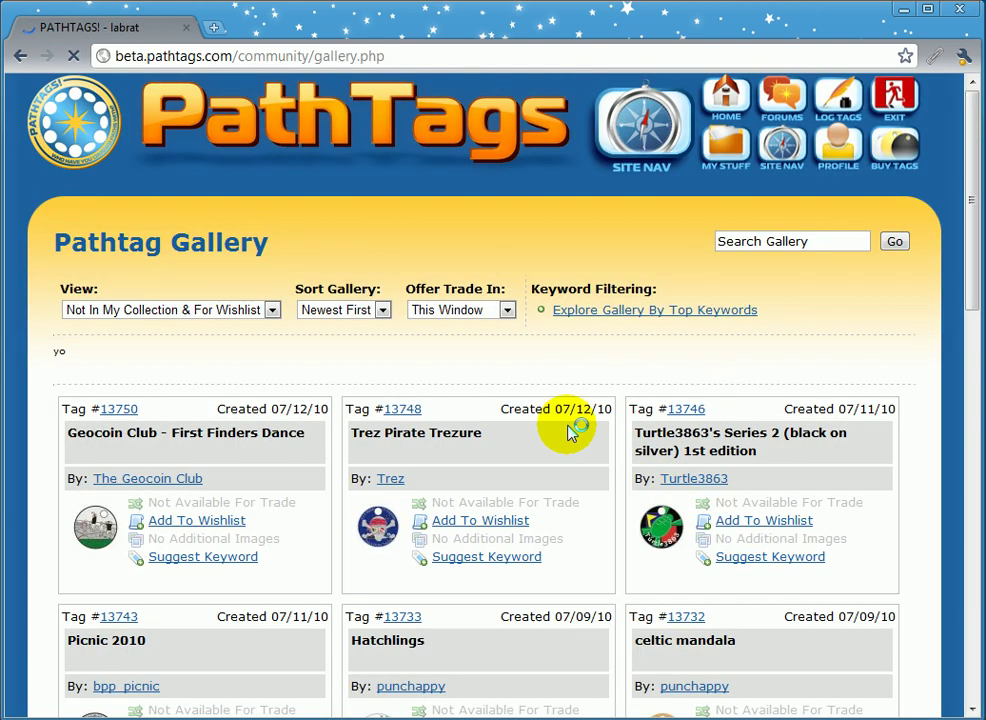
left_click(78, 312)
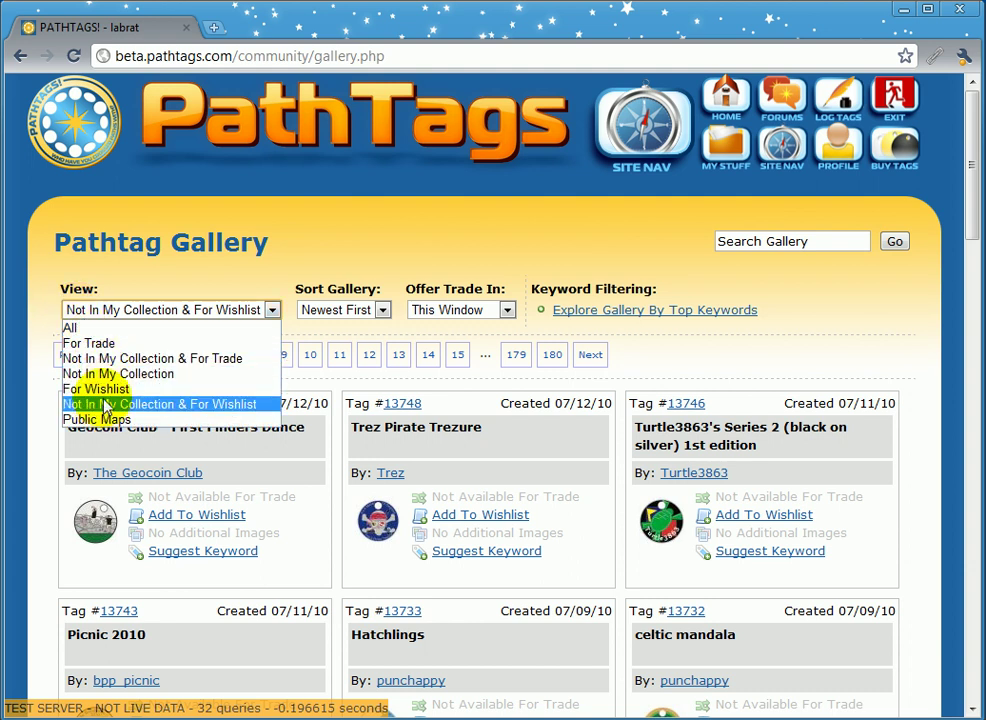
left_click(168, 410)
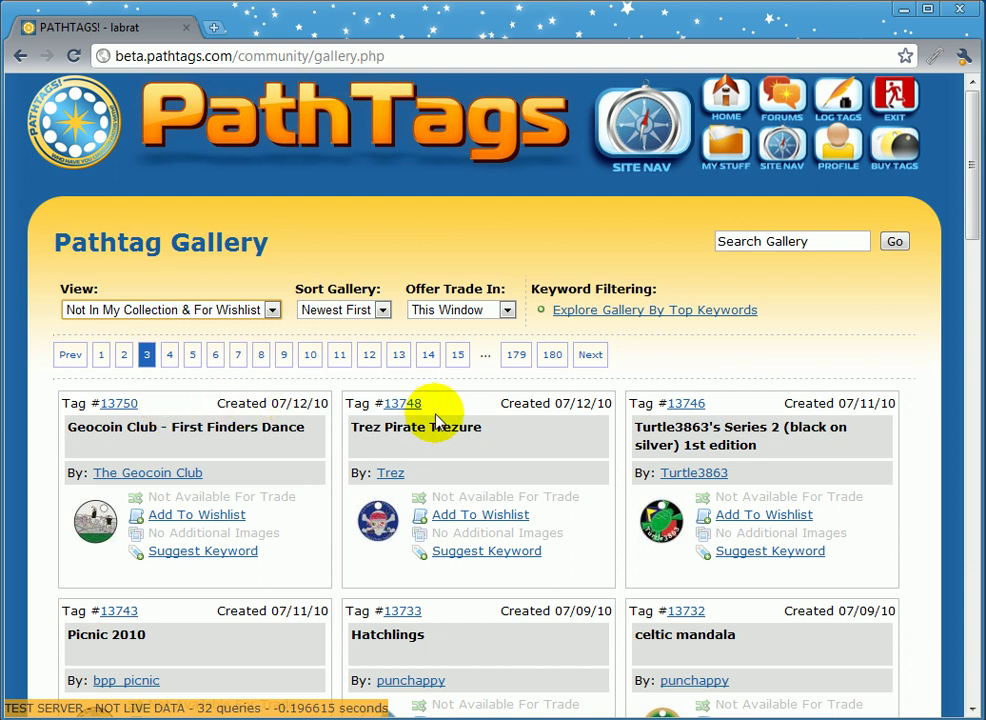
left_click(193, 311)
left_click(136, 389)
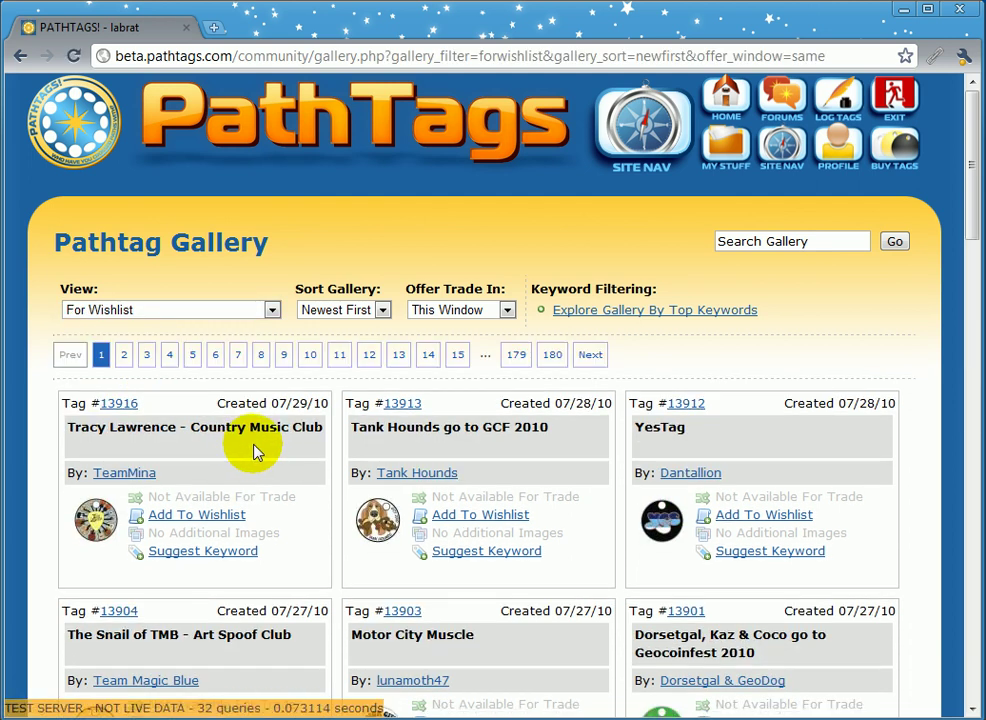
scroll(258, 453, "down", 10)
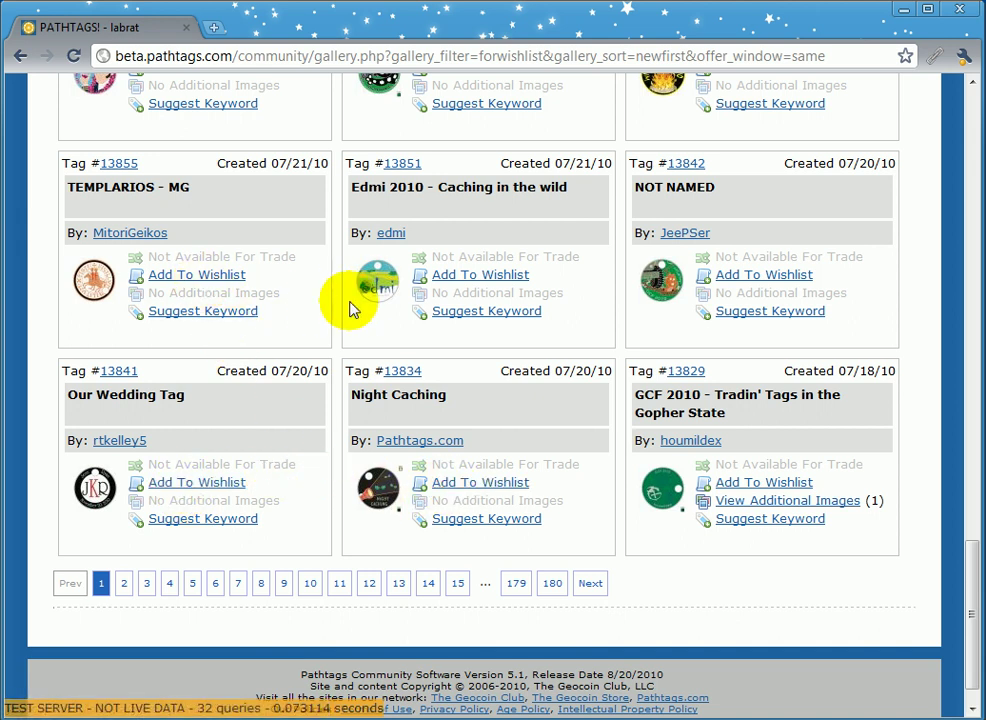
Step: Add Edmi 2010 - Caching in the wild and Night Caching to the wishlist, confirming each
left_click(460, 285)
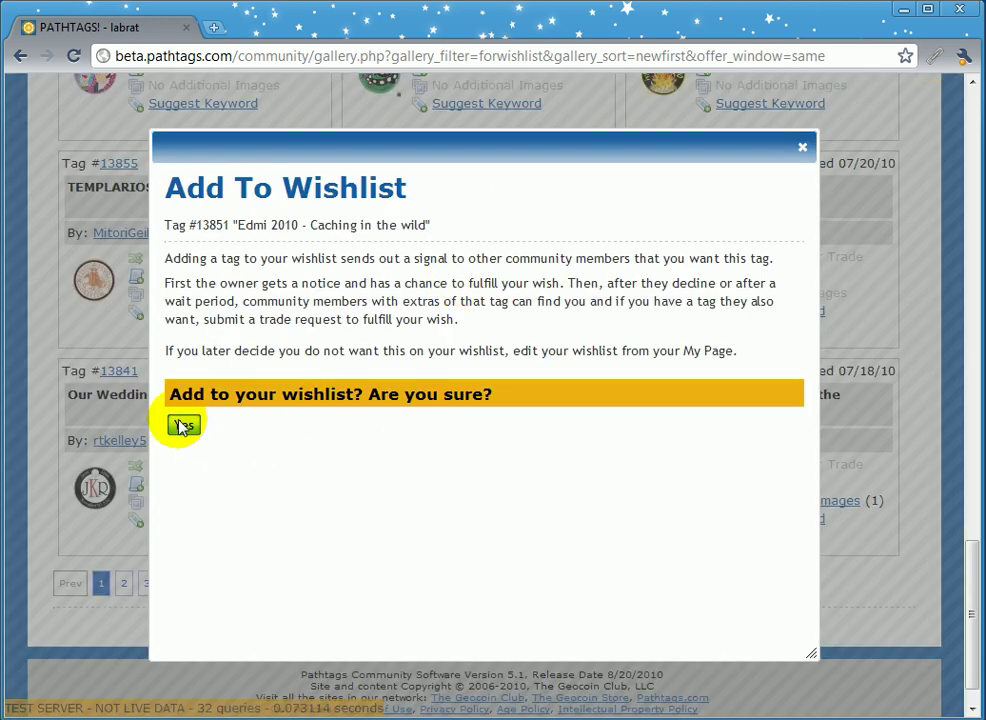
left_click(182, 427)
left_click(452, 482)
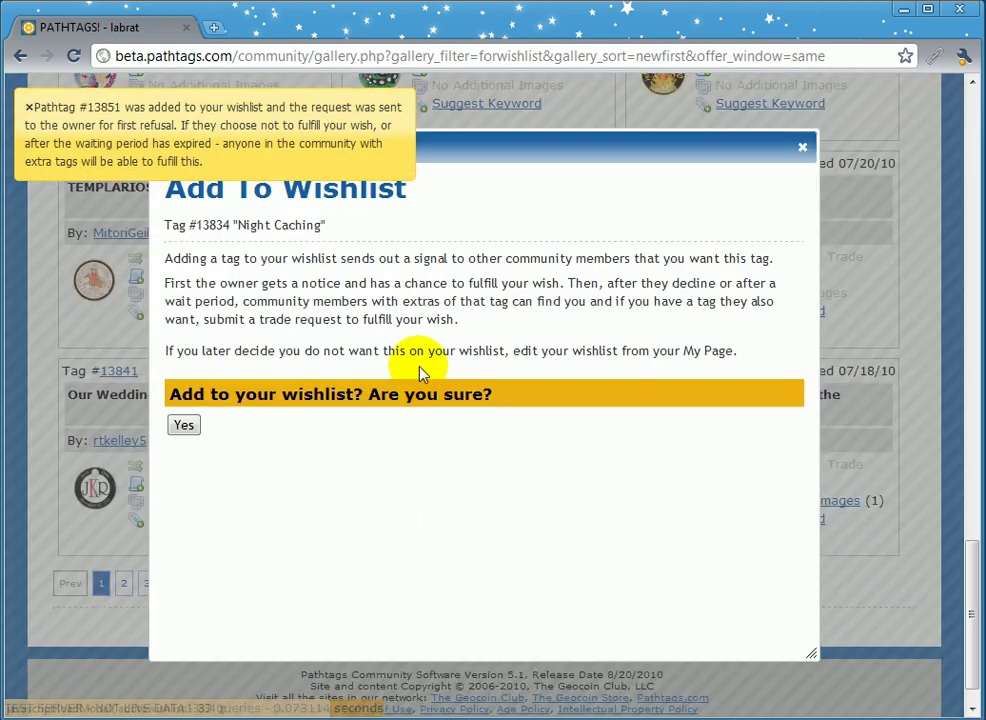
left_click(187, 426)
scroll(400, 450, "up", 5)
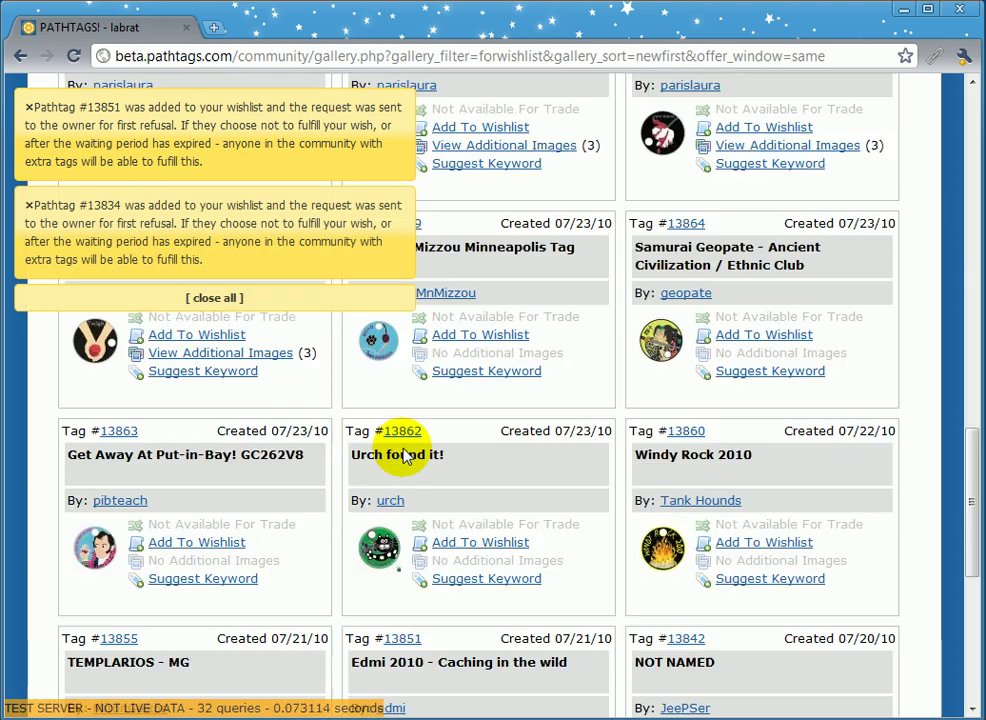
scroll(403, 455, "up", 10)
Step: Remove Night Caching from My Wishlist, then view Your Collection
mouse_move(640, 130)
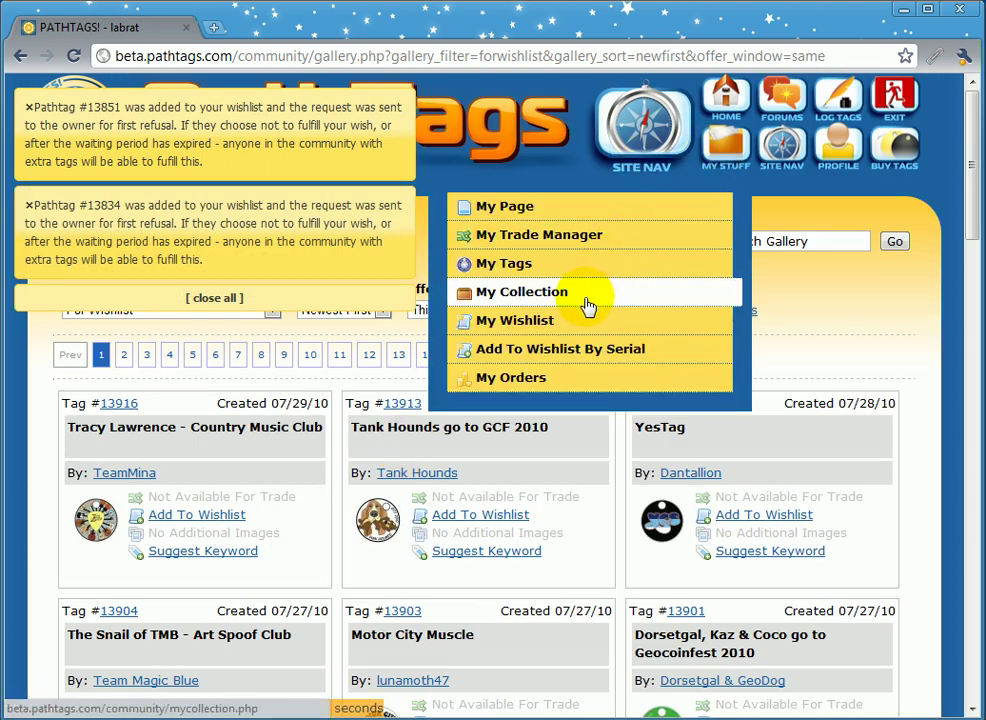
left_click(576, 330)
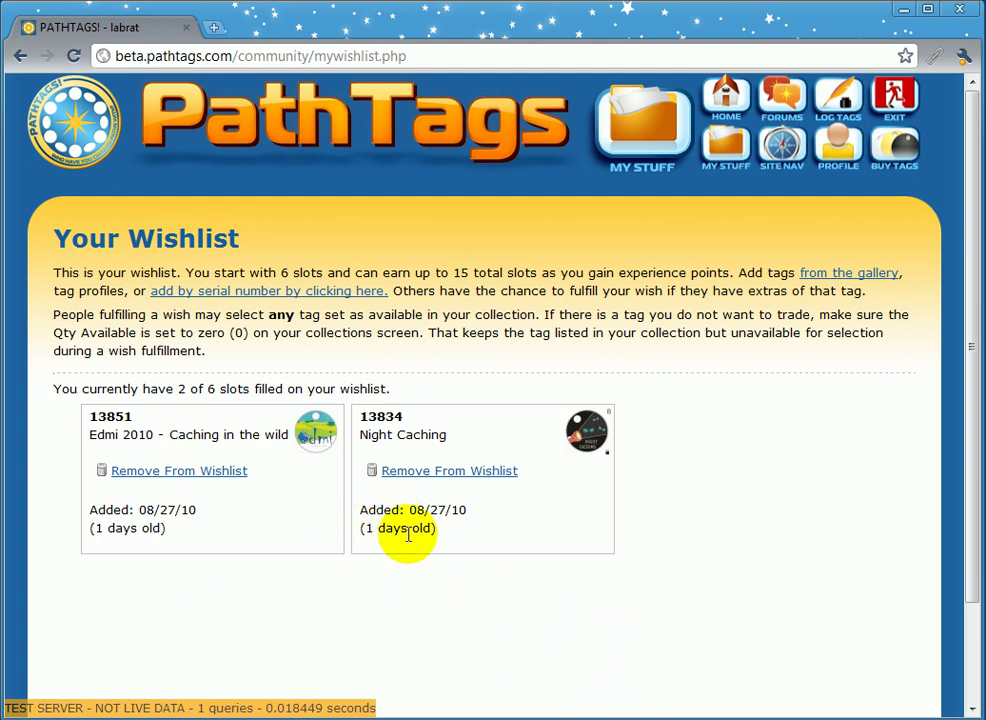
left_click(455, 471)
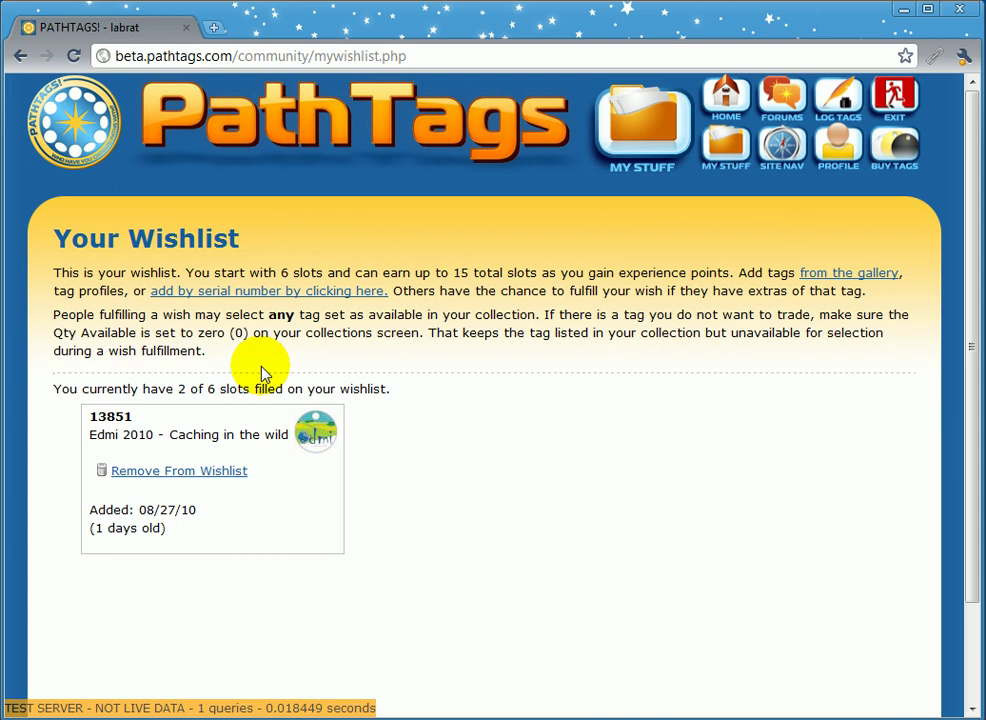
left_click(724, 183)
left_click(561, 298)
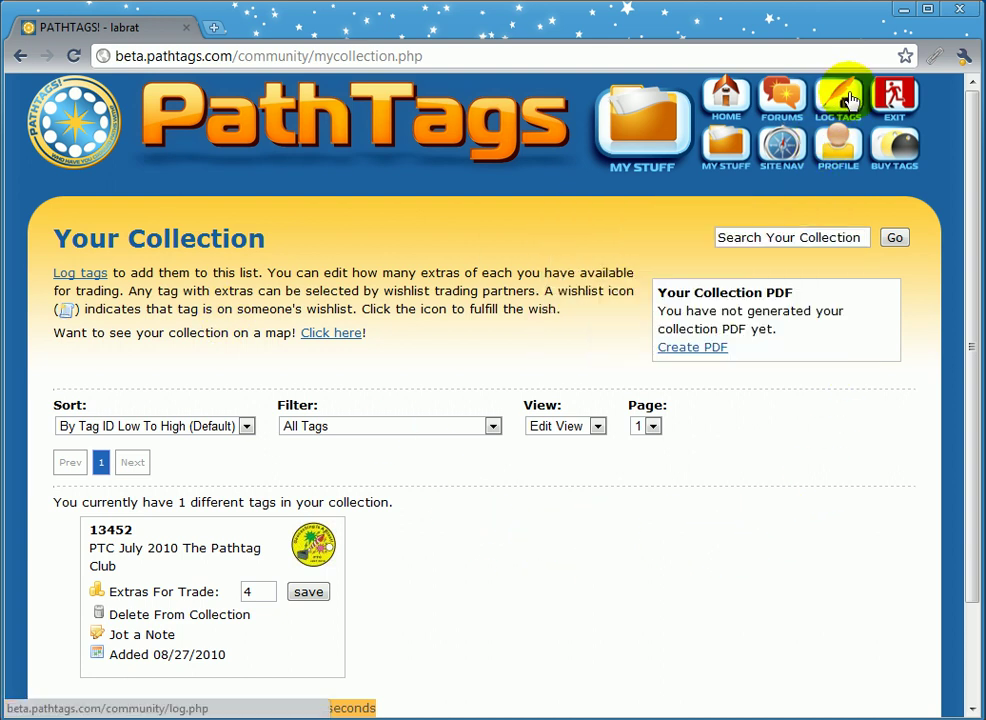
Step: Open the empty Log A Pathtag form from the collection page
left_click(848, 100)
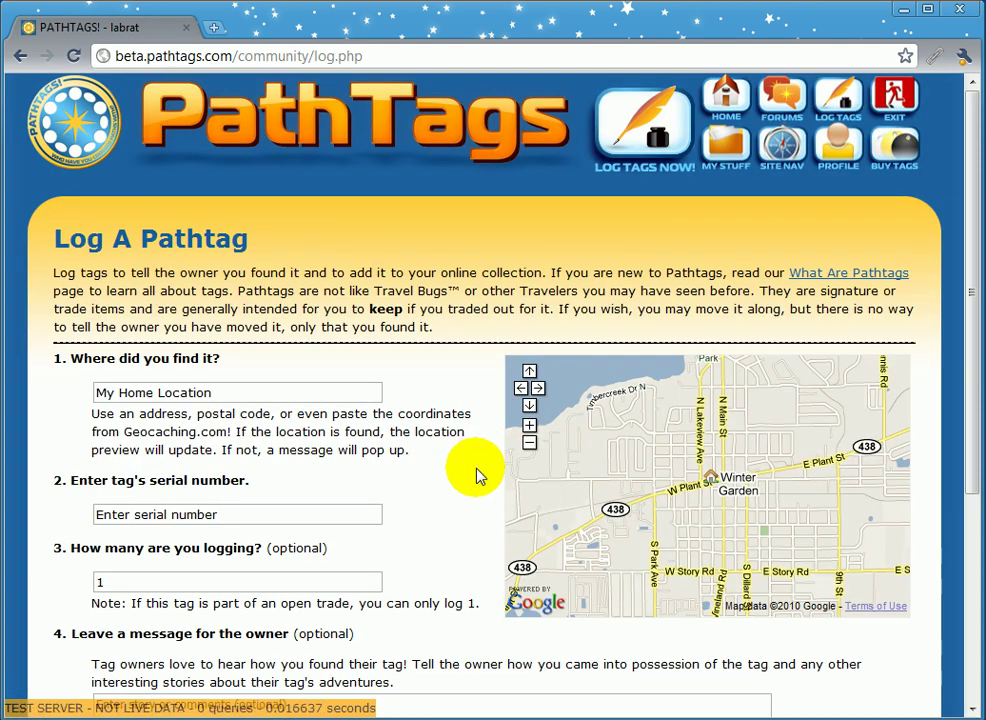
Step: Log the second tag, I Play With Satellites, by serial number with quantity 5
left_click(294, 515)
type("????")
scroll(294, 515, "down", 3)
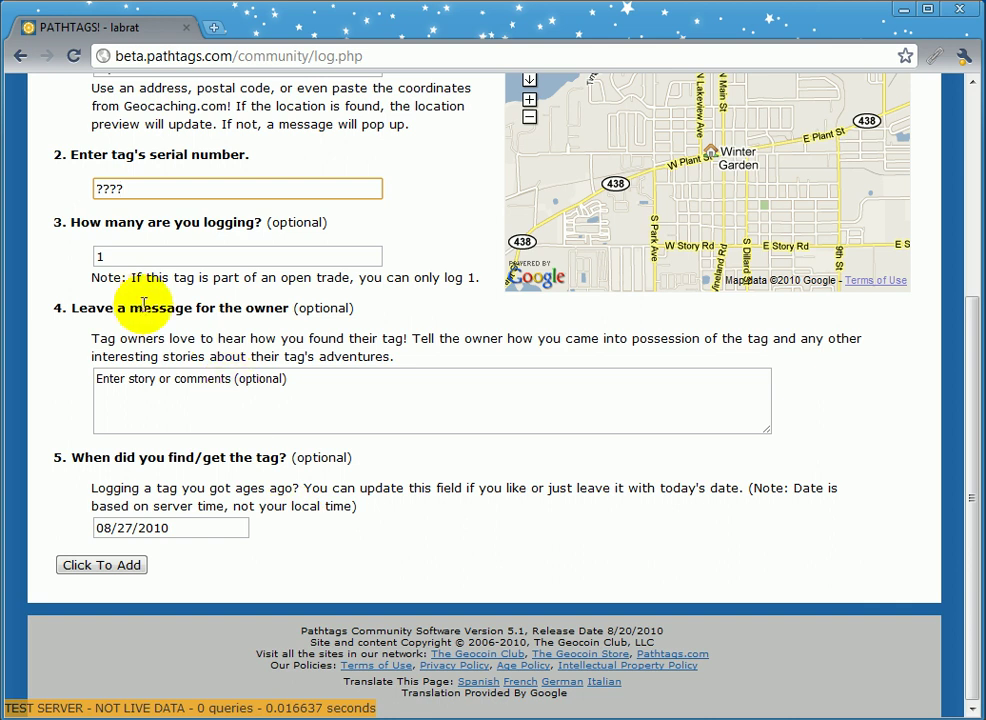
left_click(125, 256)
double_click(124, 257)
type("5")
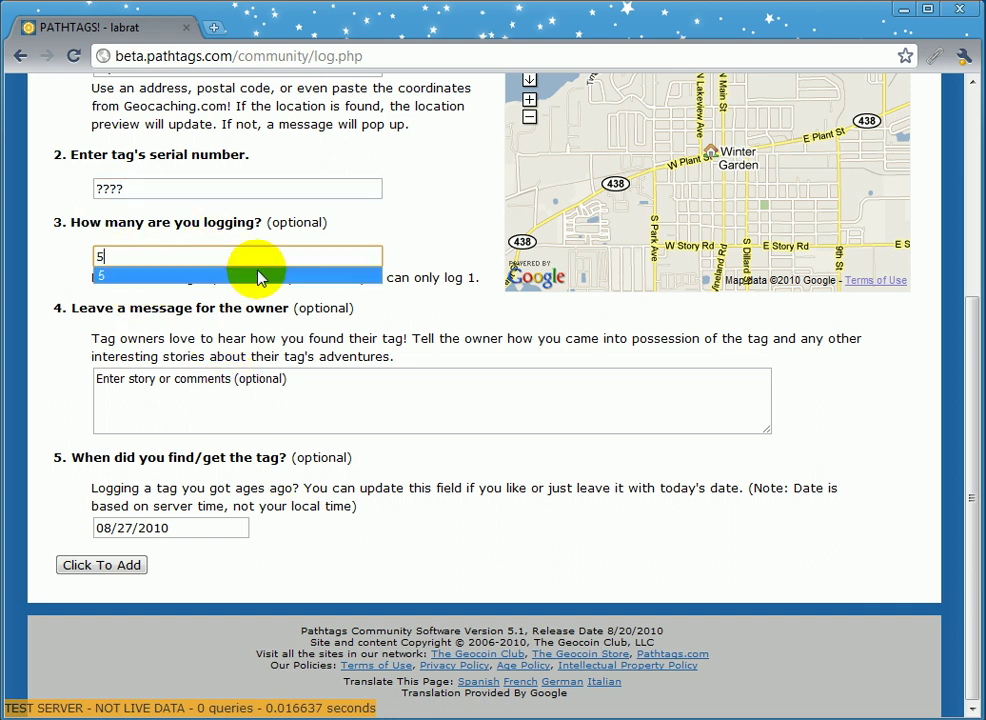
left_click(260, 295)
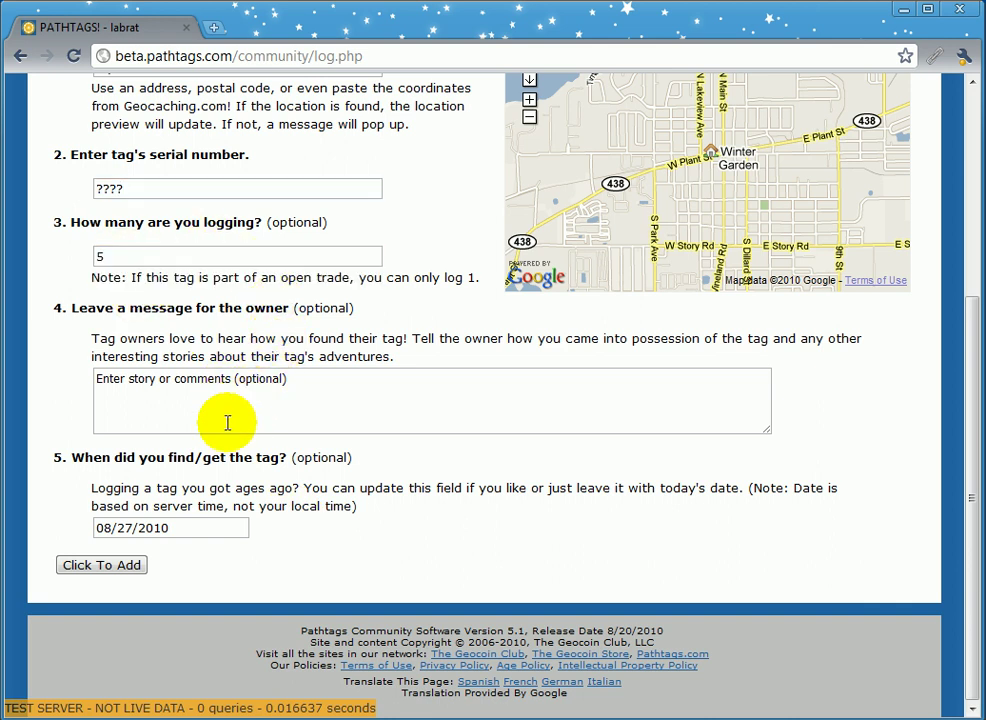
left_click(131, 574)
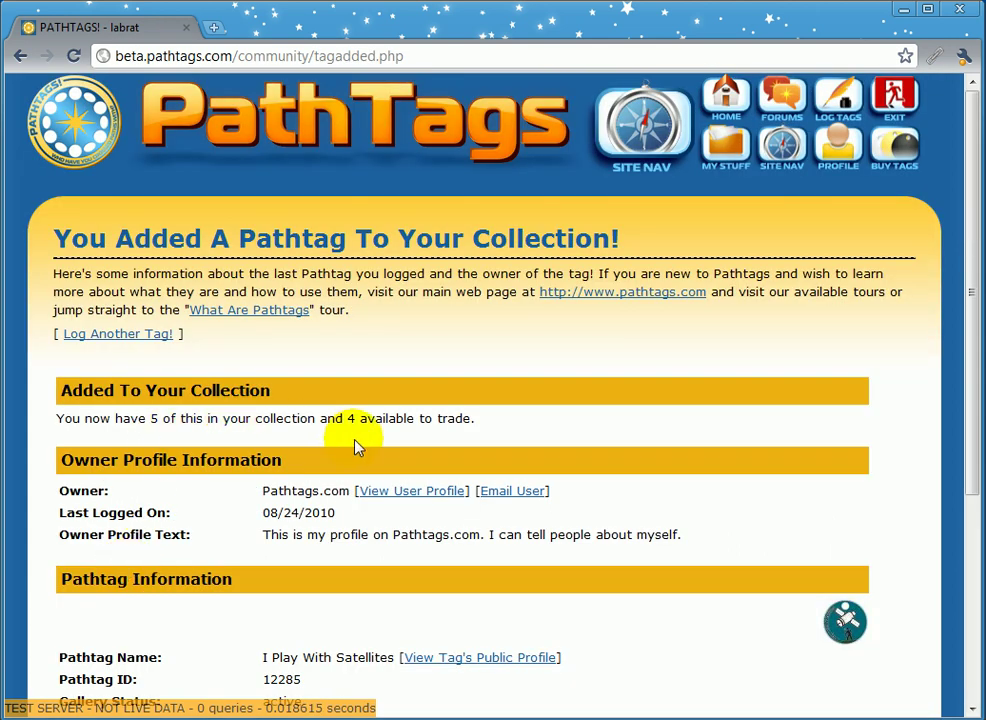
Step: View My Collection, now listing I Play With Satellites (12285) and PTC July 2010 (13452)
mouse_move(728, 160)
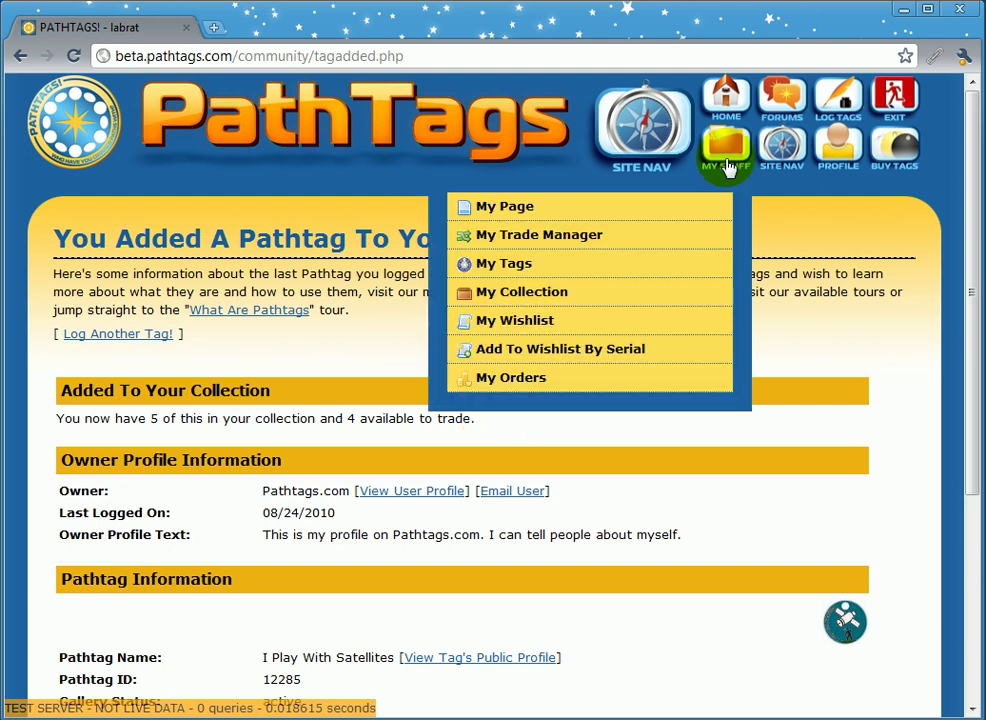
left_click(643, 290)
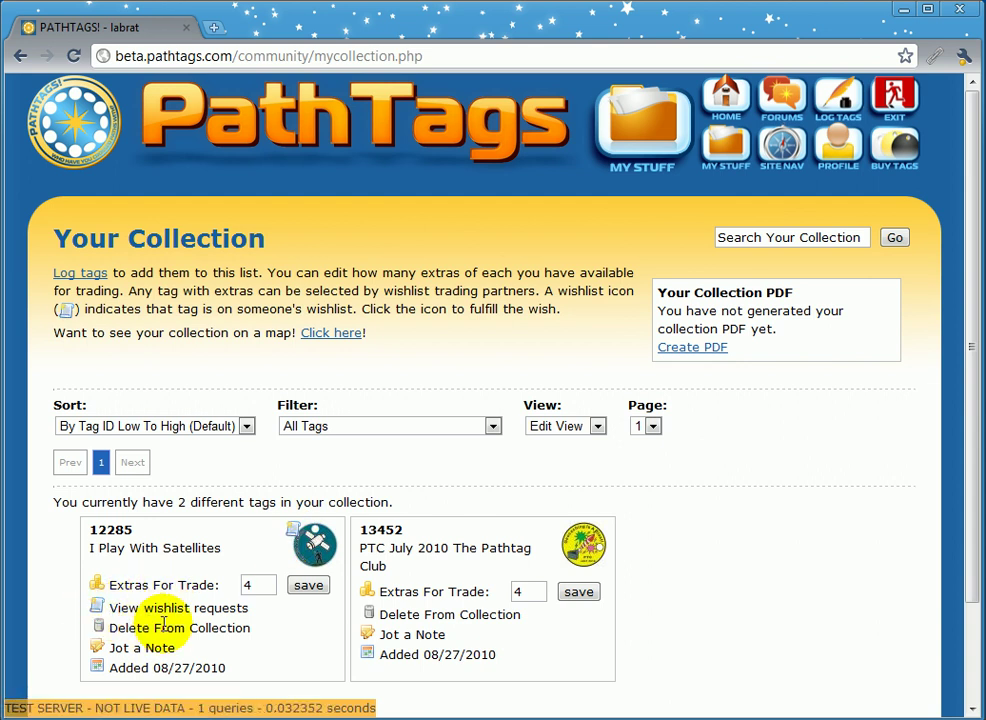
Step: Open the Fulfill a Wish page for I Play With Satellites, template 12285
left_click(293, 538)
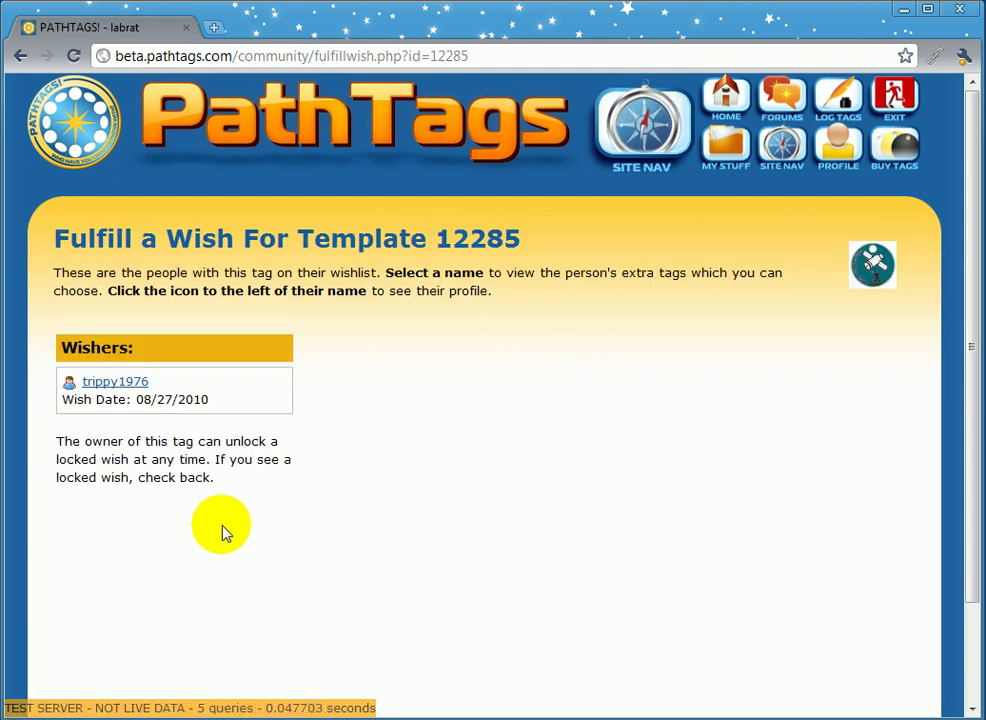